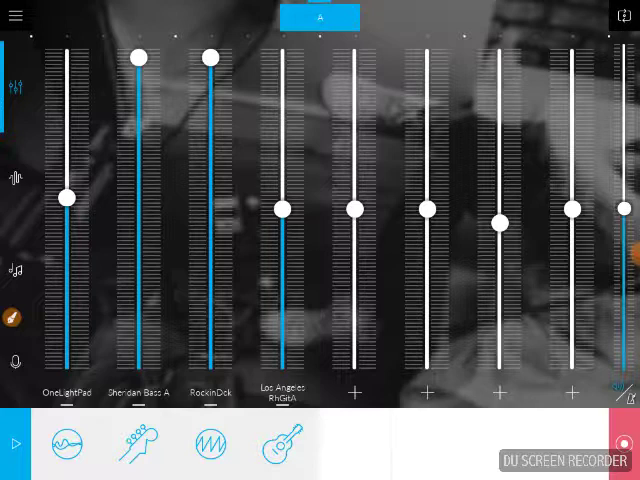
Play the four-track mix briefly, pause it, and lower the rightmost channel slider slightly
left_click(16, 443)
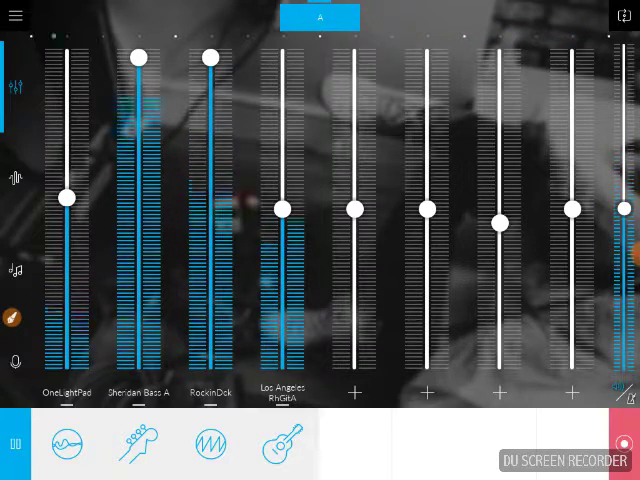
left_click(15, 443)
left_click_drag(624, 208, 624, 228)
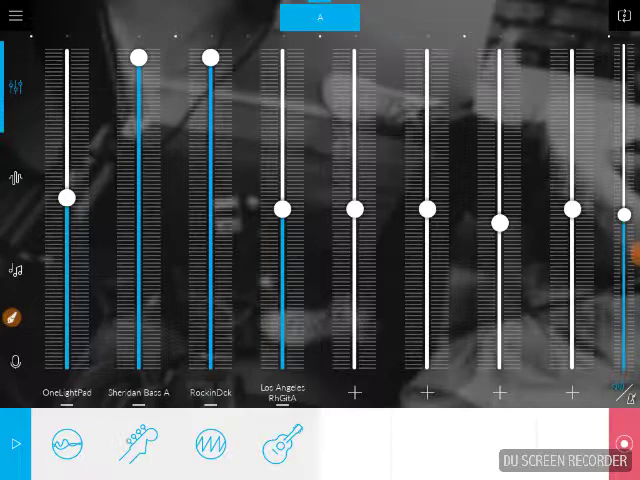
left_click(624, 253)
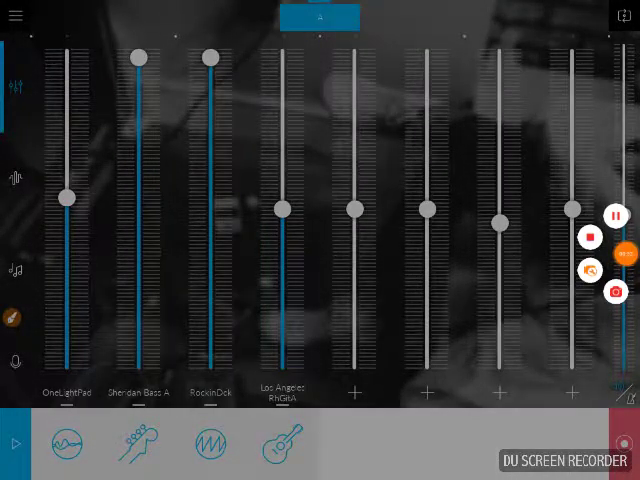